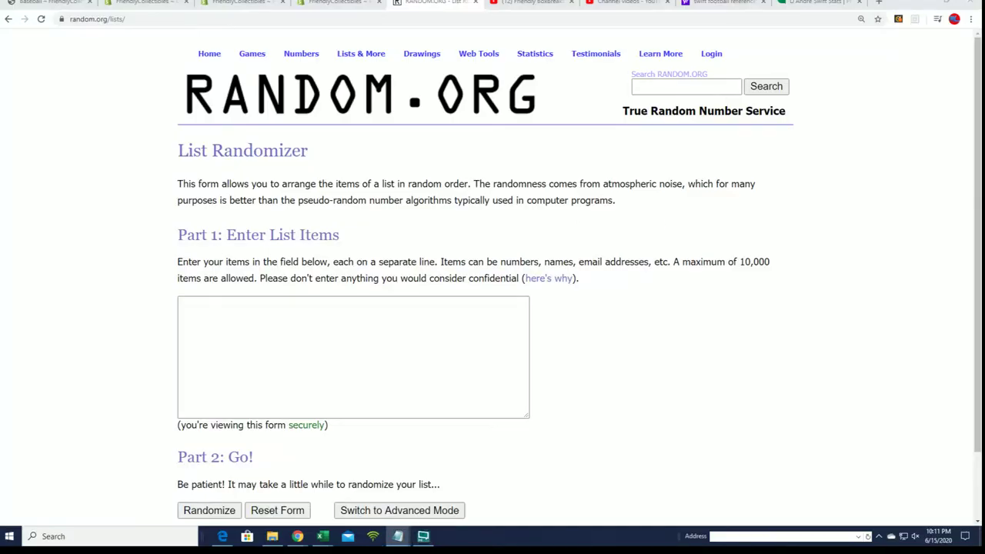
Copy the 30 owner names from Notepad into Random.org's List Randomizer box.
{"action": "left_click", "coordinate": [398, 536]}
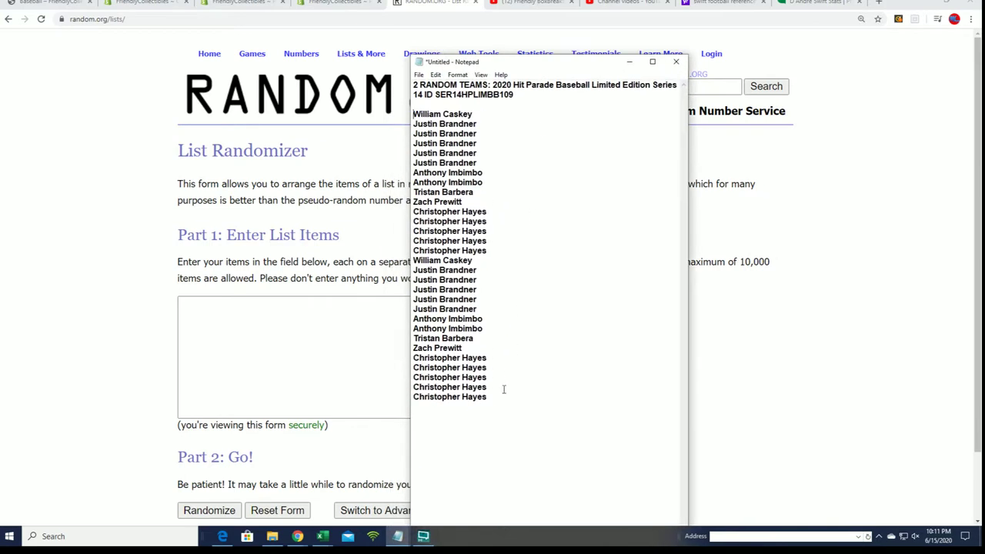
{"action": "mouse_move", "coordinate": [489, 397]}
{"action": "left_mouse_down"}
{"action": "mouse_move", "coordinate": [454, 158]}
{"action": "mouse_move", "coordinate": [428, 115]}
{"action": "left_mouse_up"}
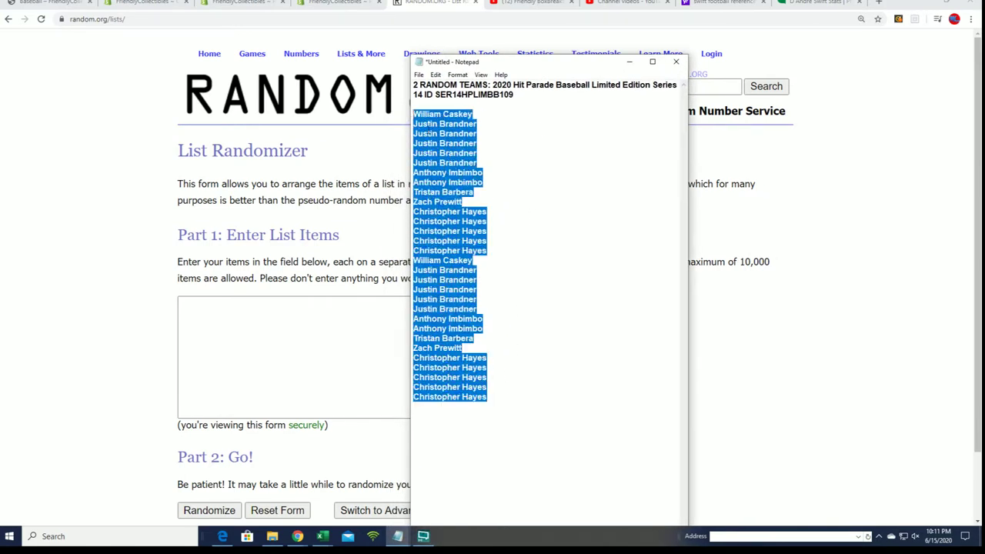
{"action": "right_click", "coordinate": [446, 137]}
{"action": "left_click", "coordinate": [458, 168]}
{"action": "right_click", "coordinate": [210, 313]}
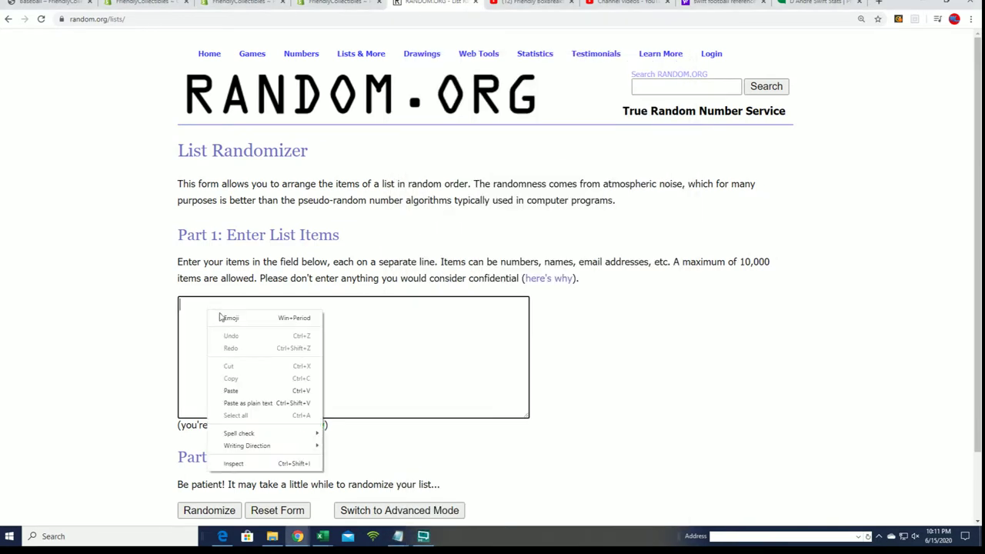
{"action": "left_click", "coordinate": [234, 391]}
Randomize the pasted owner list, then reshuffle it again.
{"action": "scroll", "coordinate": [314, 431], "scroll_direction": "down", "scroll_amount": 1}
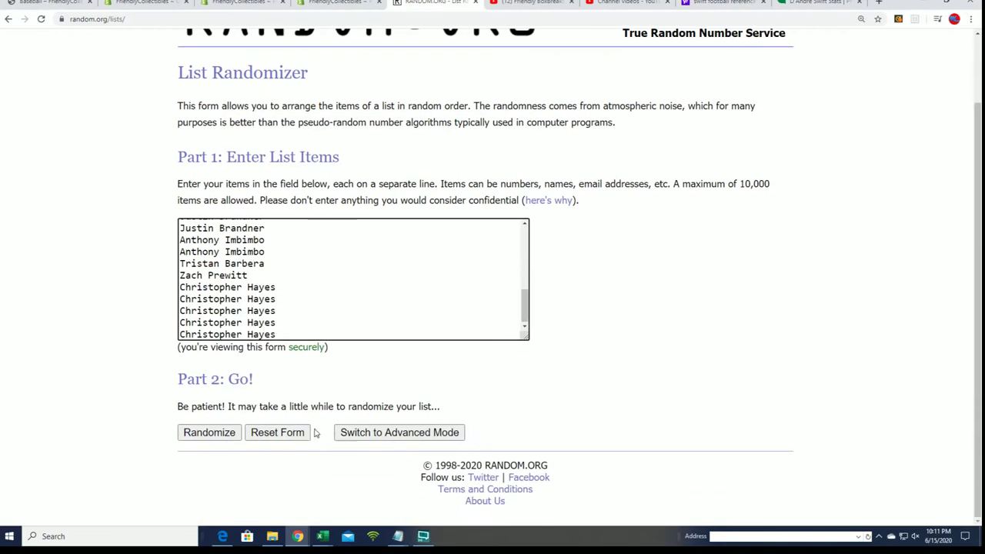
{"action": "left_click", "coordinate": [209, 432]}
{"action": "scroll", "coordinate": [159, 438], "scroll_direction": "down", "scroll_amount": 3}
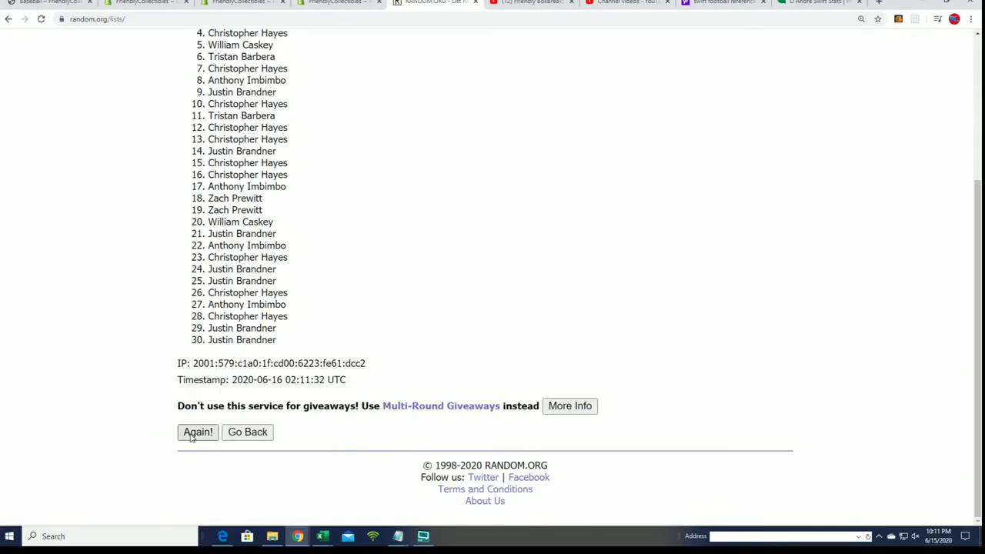
{"action": "scroll", "coordinate": [167, 437], "scroll_direction": "down", "scroll_amount": 3}
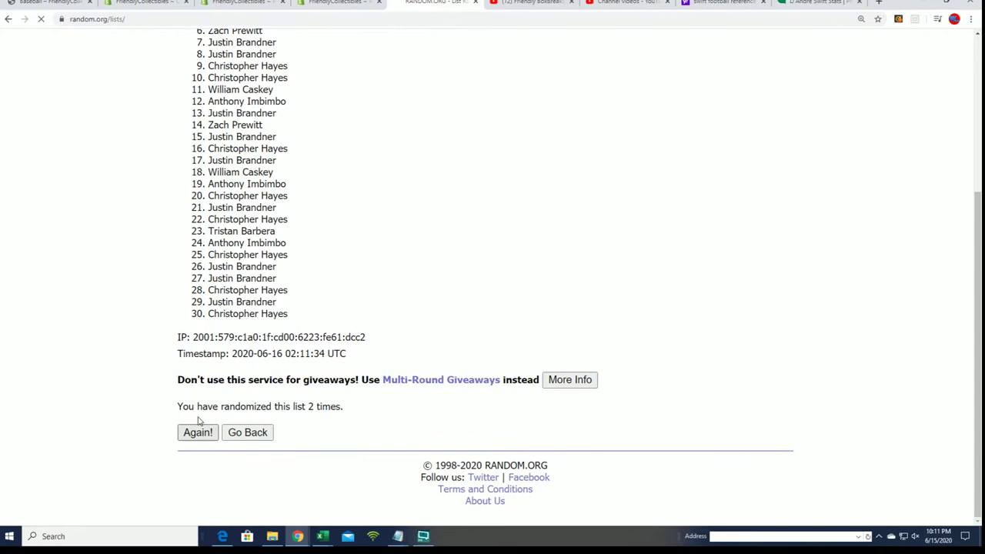
{"action": "left_click", "coordinate": [187, 436]}
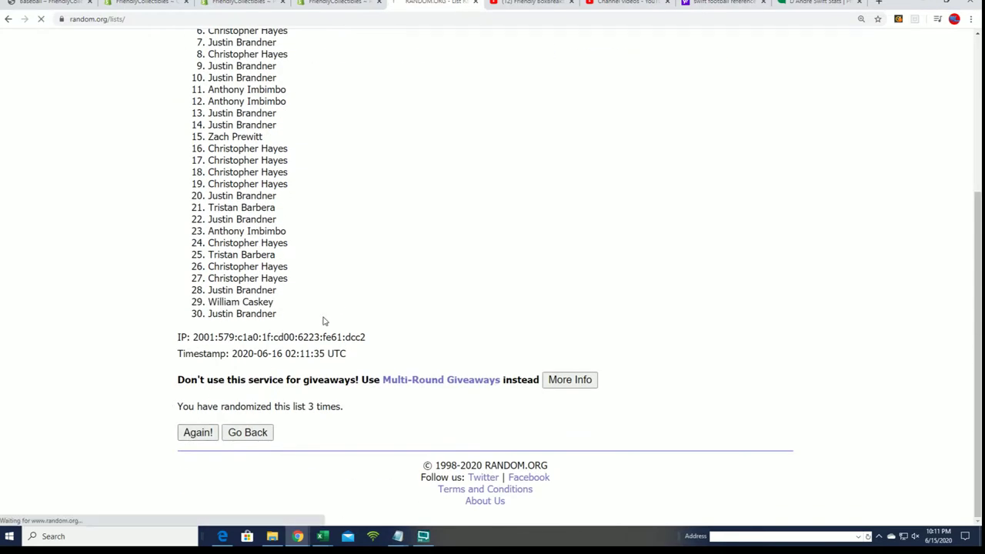
{"action": "scroll", "coordinate": [288, 345], "scroll_direction": "down", "scroll_amount": 3}
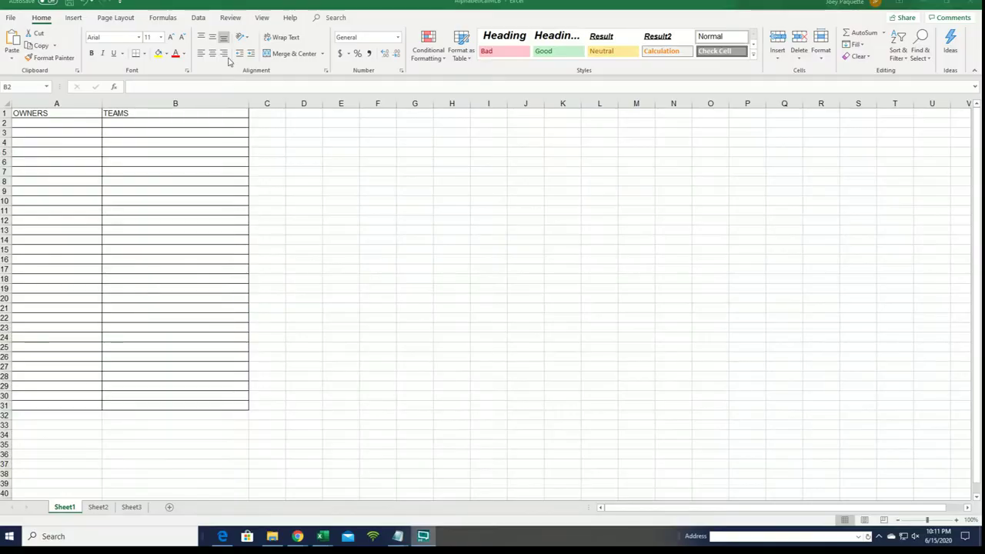
{"action": "left_click", "coordinate": [79, 126]}
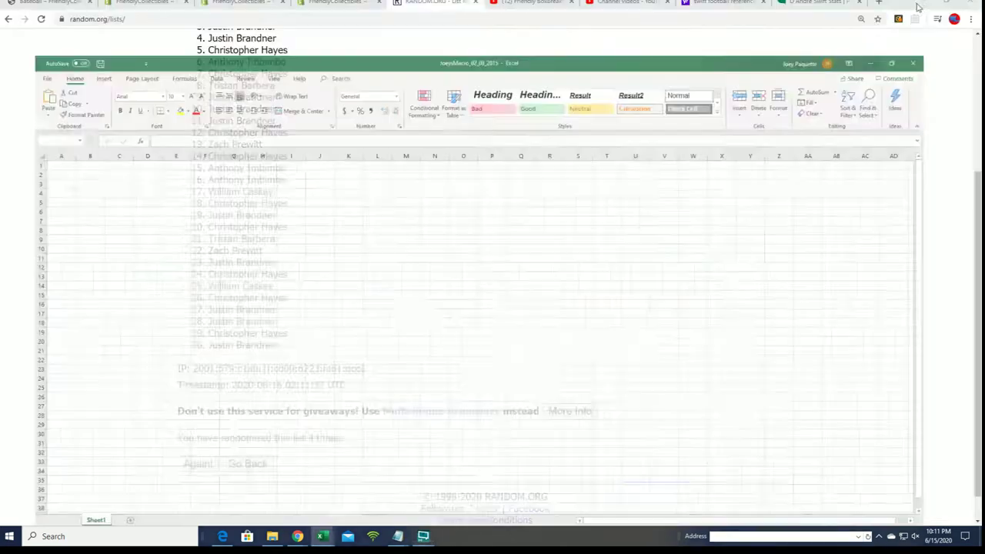
Reshuffle the owner list on Random.org a few more times.
{"action": "left_click", "coordinate": [923, 3]}
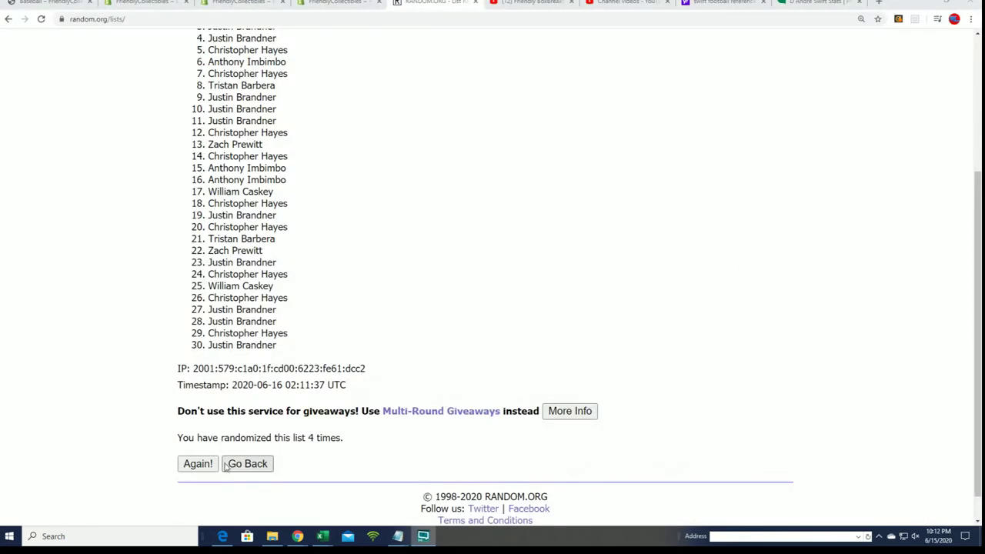
{"action": "left_click", "coordinate": [198, 463]}
{"action": "scroll", "coordinate": [235, 455], "scroll_direction": "down", "scroll_amount": 5}
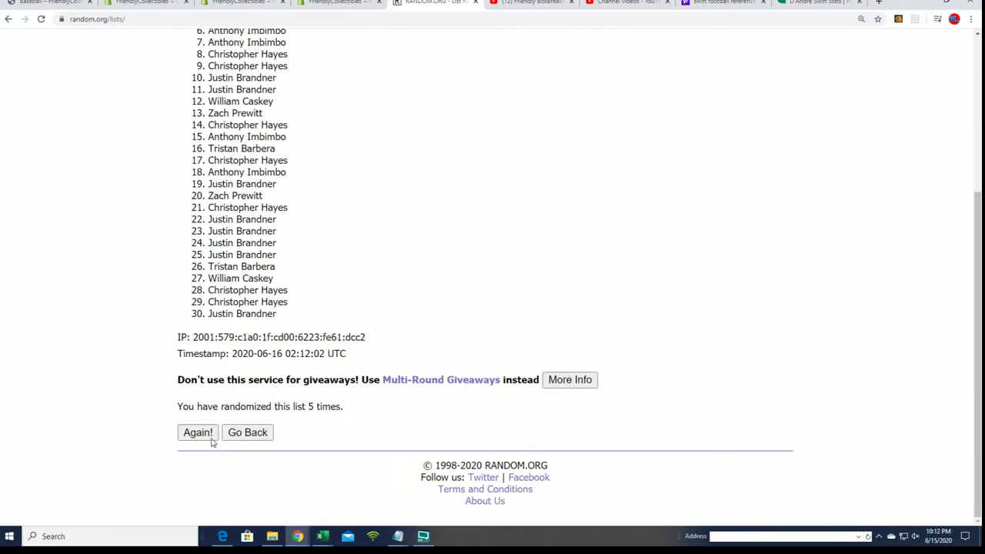
{"action": "left_click", "coordinate": [190, 433]}
{"action": "scroll", "coordinate": [299, 382], "scroll_direction": "down", "scroll_amount": 1}
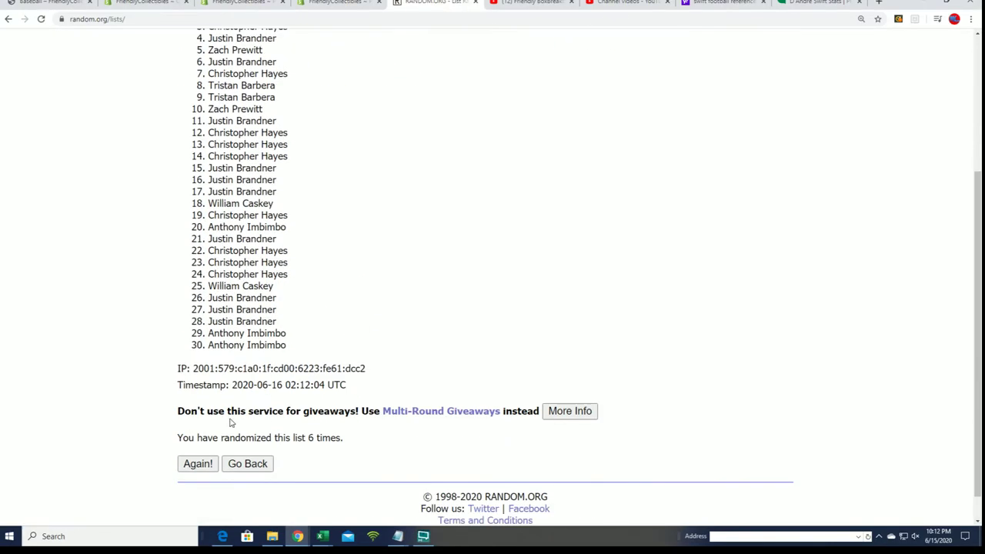
{"action": "left_click", "coordinate": [198, 462]}
{"action": "scroll", "coordinate": [209, 131], "scroll_direction": "down", "scroll_amount": 1}
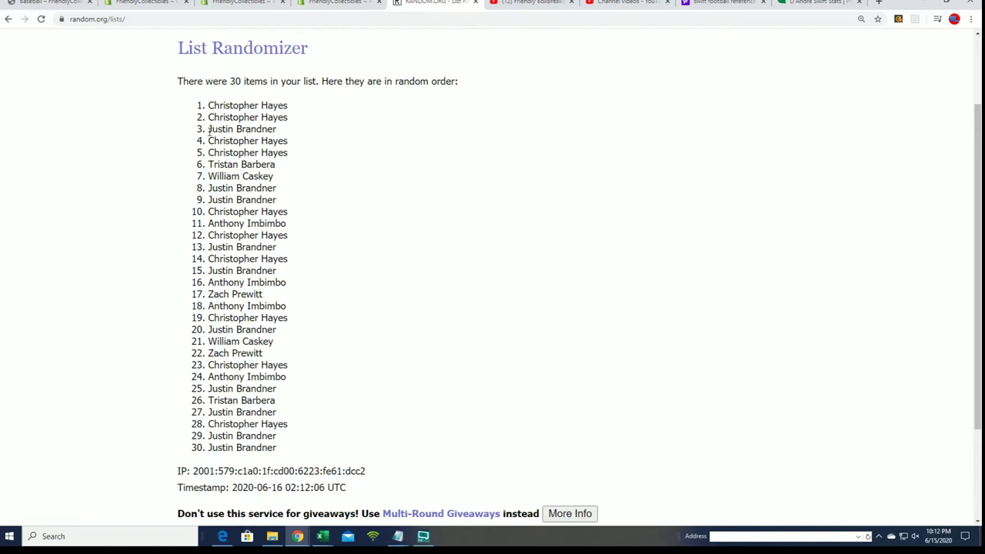
Copy the final 30-name owner order and switch to Excel.
{"action": "mouse_move", "coordinate": [208, 103]}
{"action": "left_mouse_down"}
{"action": "mouse_move", "coordinate": [288, 279]}
{"action": "mouse_move", "coordinate": [325, 448]}
{"action": "left_mouse_up"}
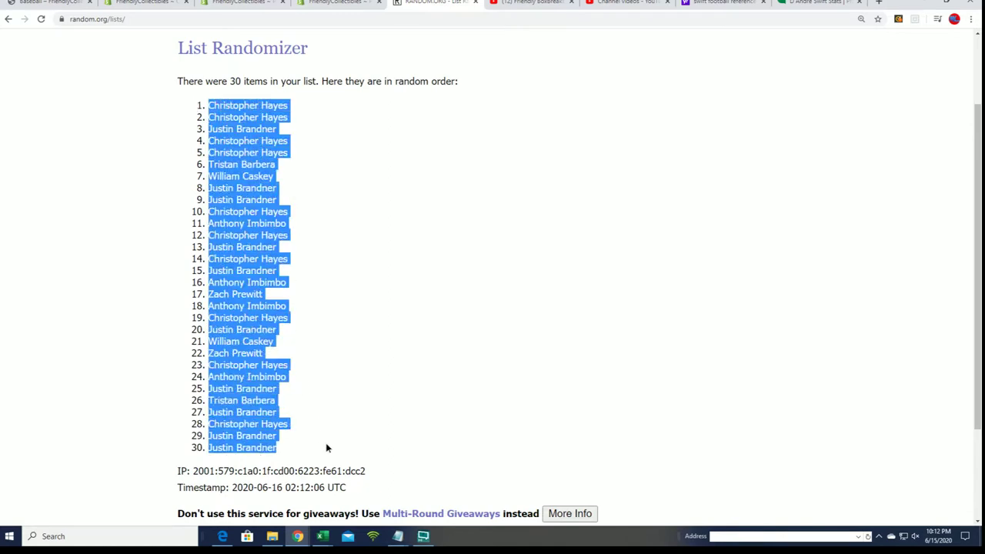
{"action": "right_click", "coordinate": [231, 150]}
{"action": "left_click", "coordinate": [242, 155]}
{"action": "key", "text": "alt+Tab"}
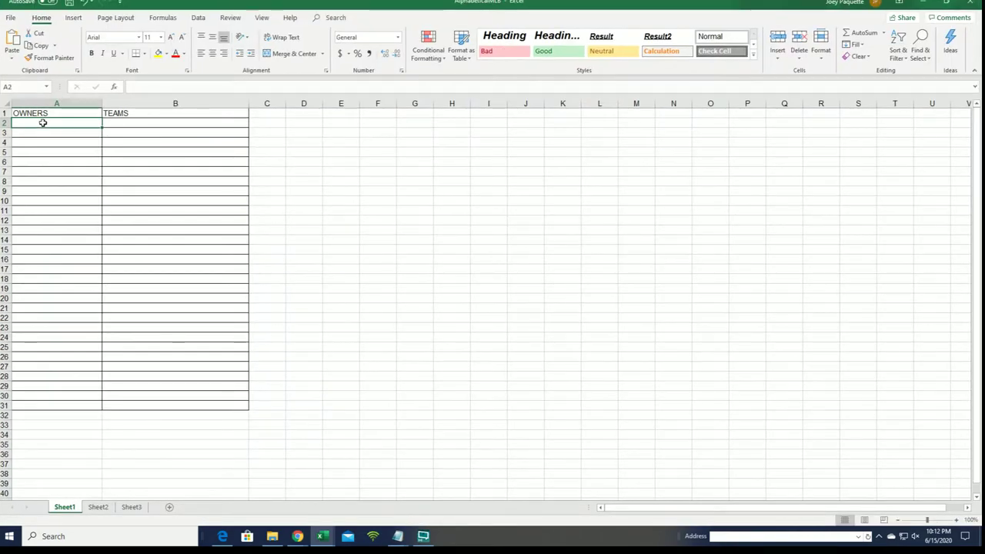
Paste the shuffled owner names into A2 as Unicode Text.
{"action": "right_click", "coordinate": [42, 123]}
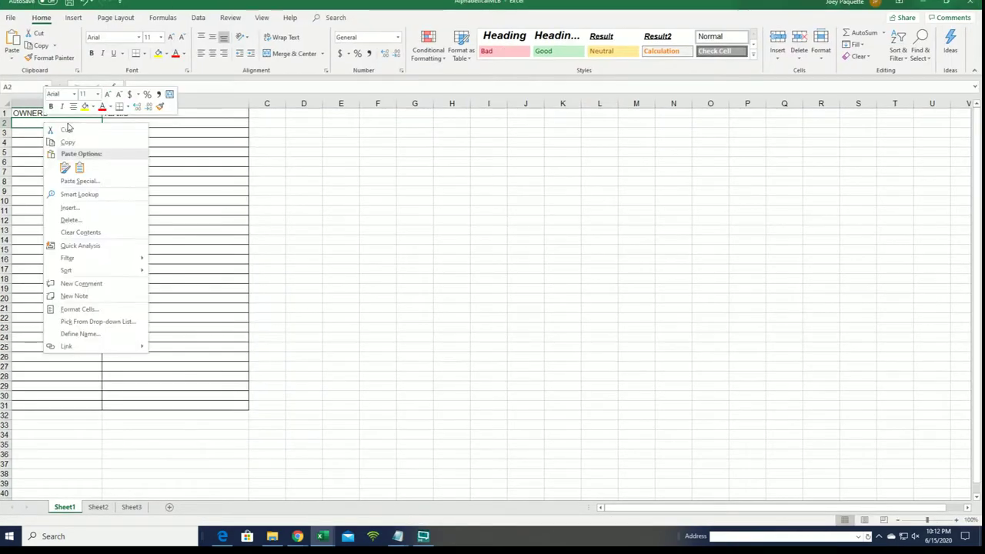
{"action": "left_click", "coordinate": [77, 181]}
{"action": "left_click", "coordinate": [15, 119]}
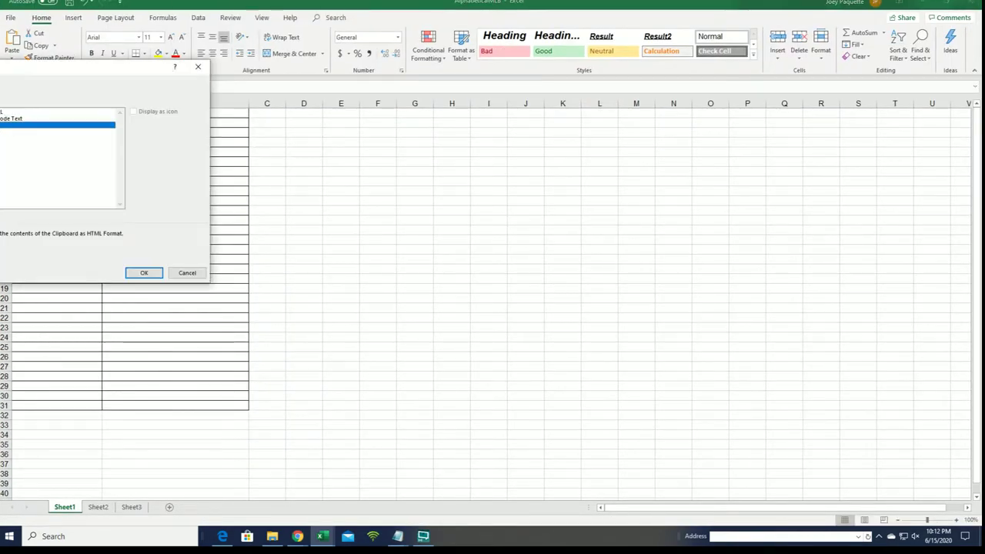
{"action": "left_click", "coordinate": [144, 272]}
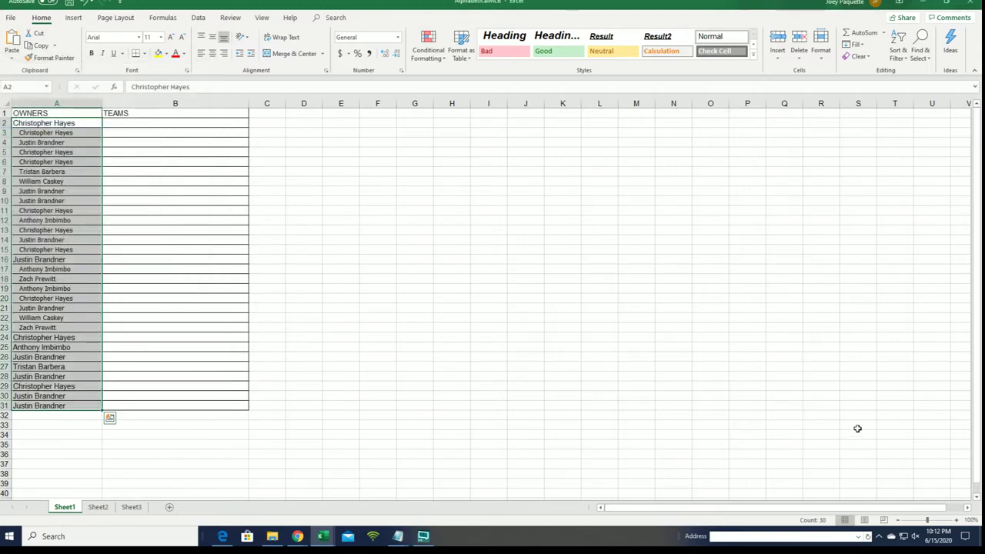
Zoom the sheet to 130%, select B2, and return to the randomizer page.
{"action": "left_click", "coordinate": [956, 520]}
{"action": "left_click", "coordinate": [956, 520]}
{"action": "left_click", "coordinate": [956, 520]}
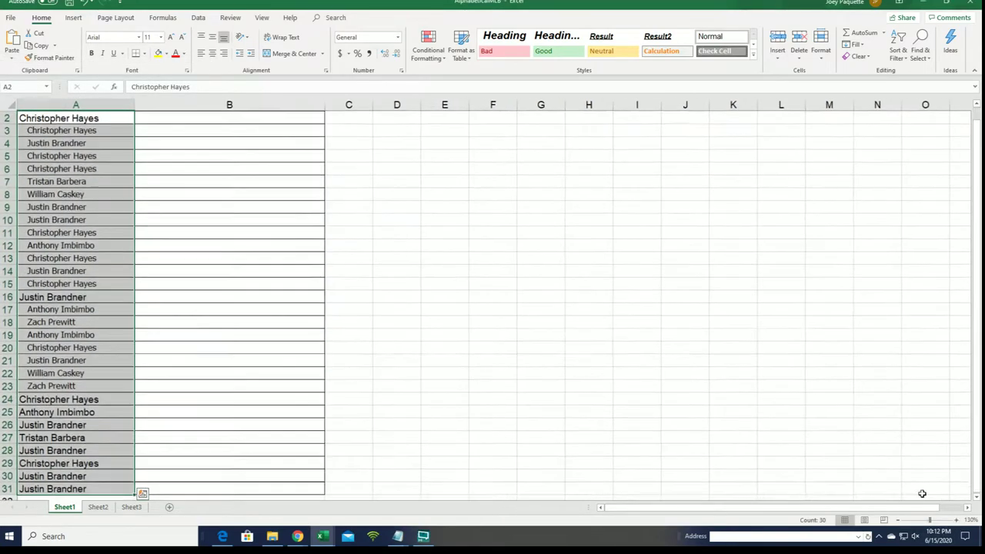
{"action": "left_click", "coordinate": [150, 119]}
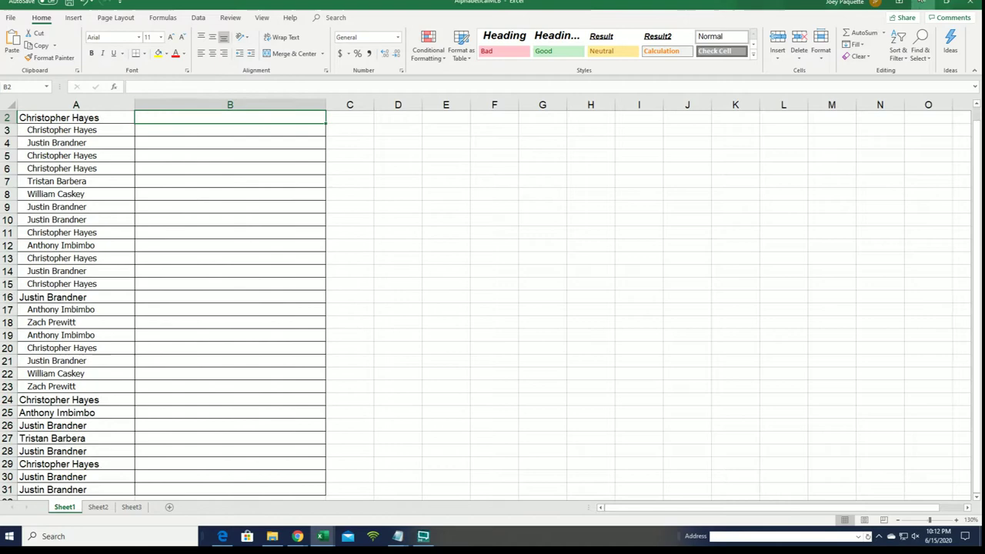
{"action": "key", "text": "alt+Tab"}
{"action": "scroll", "coordinate": [356, 71], "scroll_direction": "up", "scroll_amount": 2}
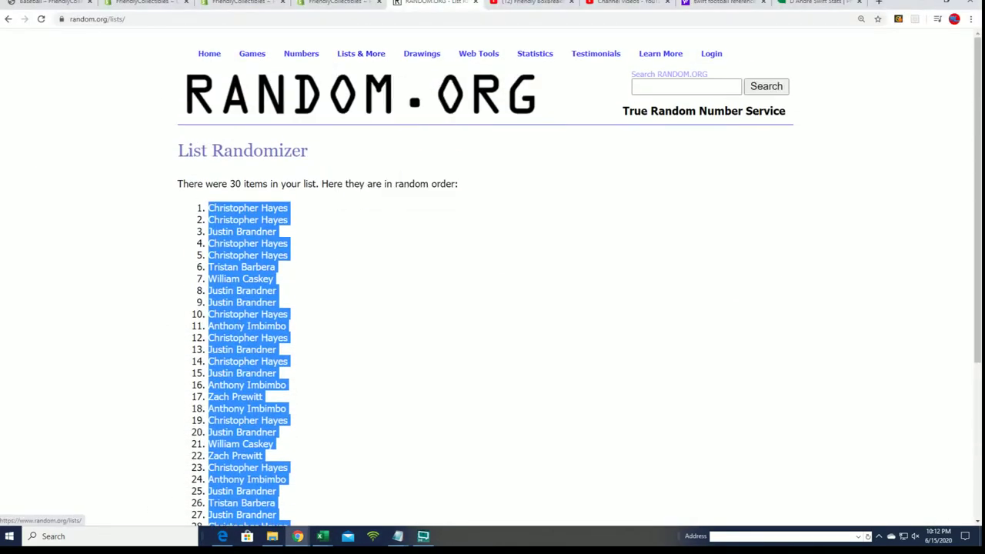
Copy the list of 30 MLB teams from Notepad.
{"action": "key", "text": "alt+Tab"}
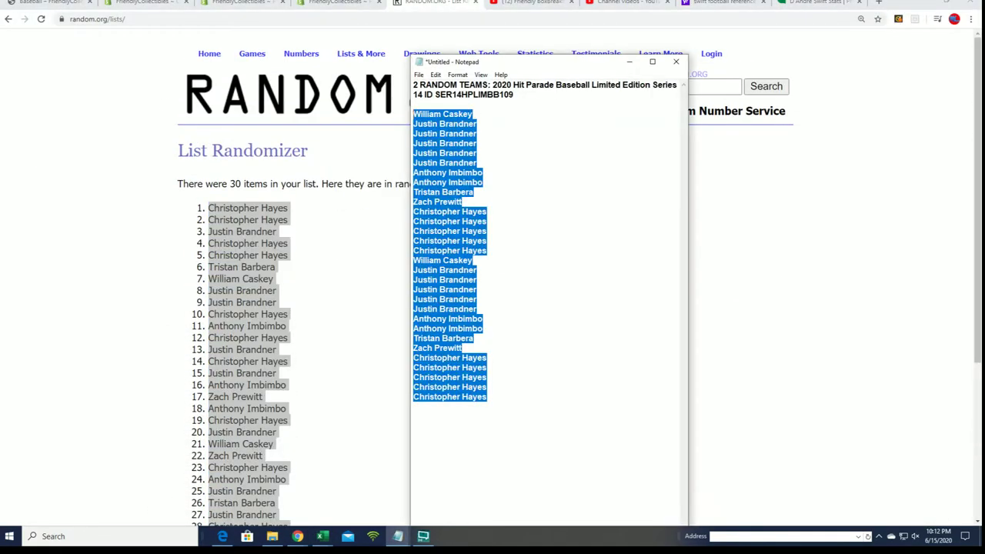
{"action": "left_click", "coordinate": [629, 61]}
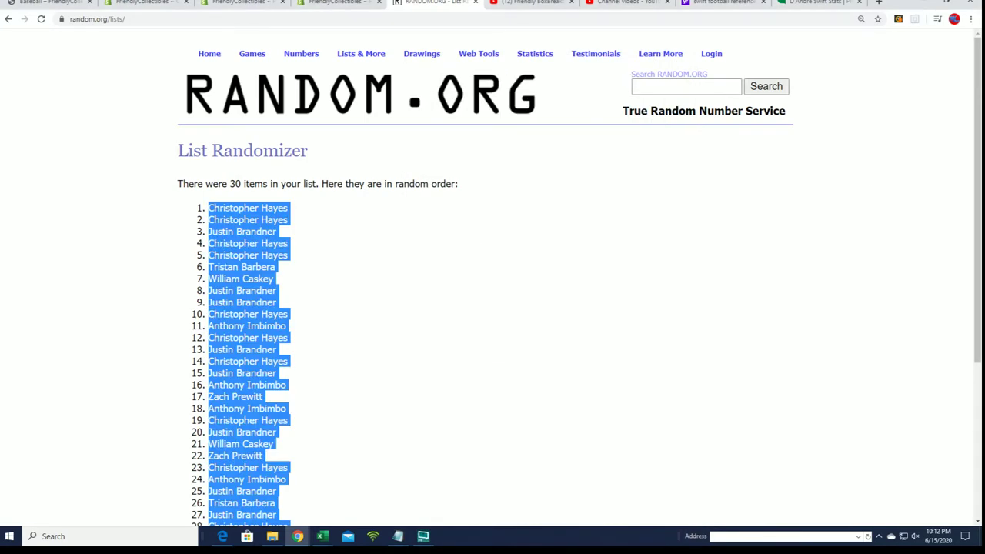
{"action": "left_click", "coordinate": [398, 536]}
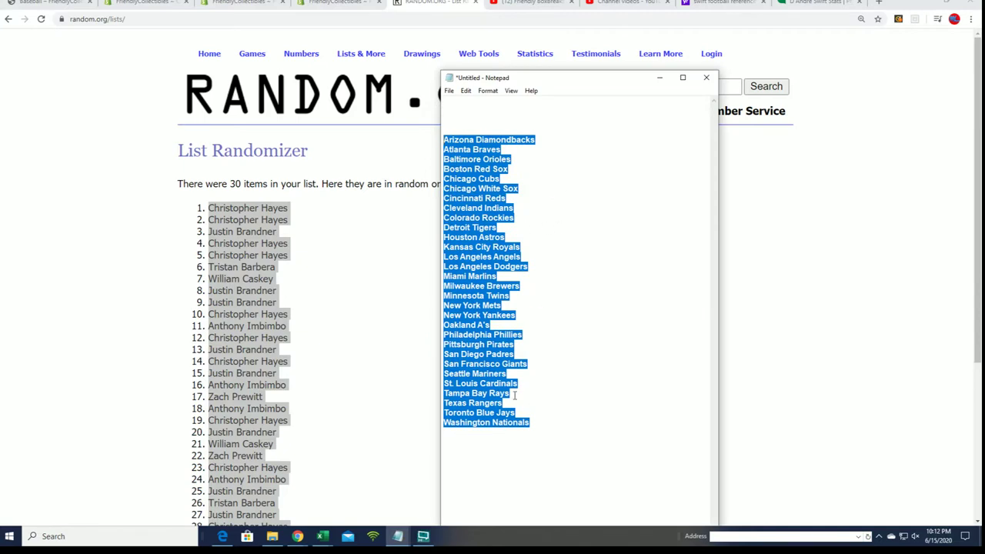
{"action": "right_click", "coordinate": [485, 219]}
{"action": "left_click", "coordinate": [505, 249]}
Paste the MLB team list into a fresh List Randomizer form.
{"action": "left_click", "coordinate": [132, 255]}
{"action": "left_click", "coordinate": [360, 68]}
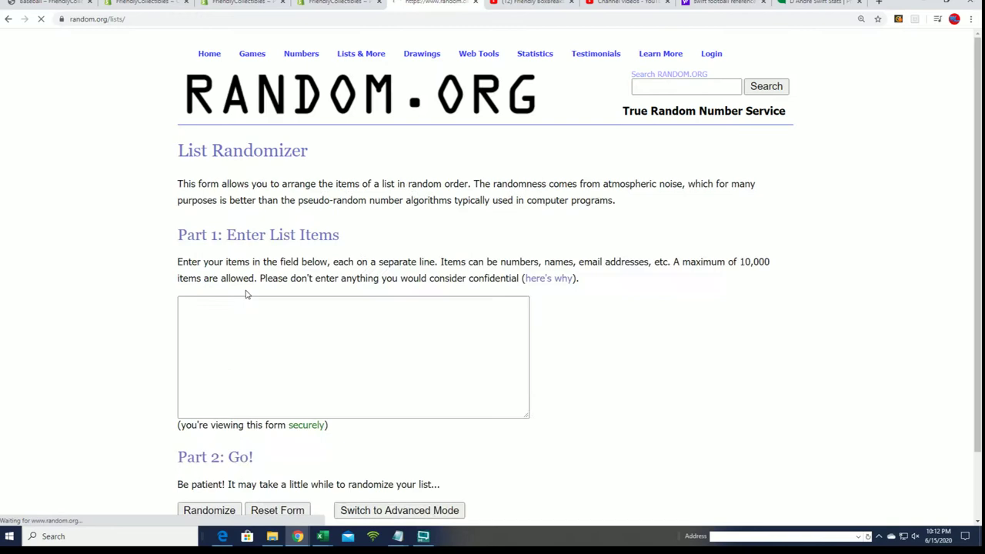
{"action": "left_click", "coordinate": [199, 307]}
{"action": "right_click", "coordinate": [199, 307]}
{"action": "left_click", "coordinate": [227, 383]}
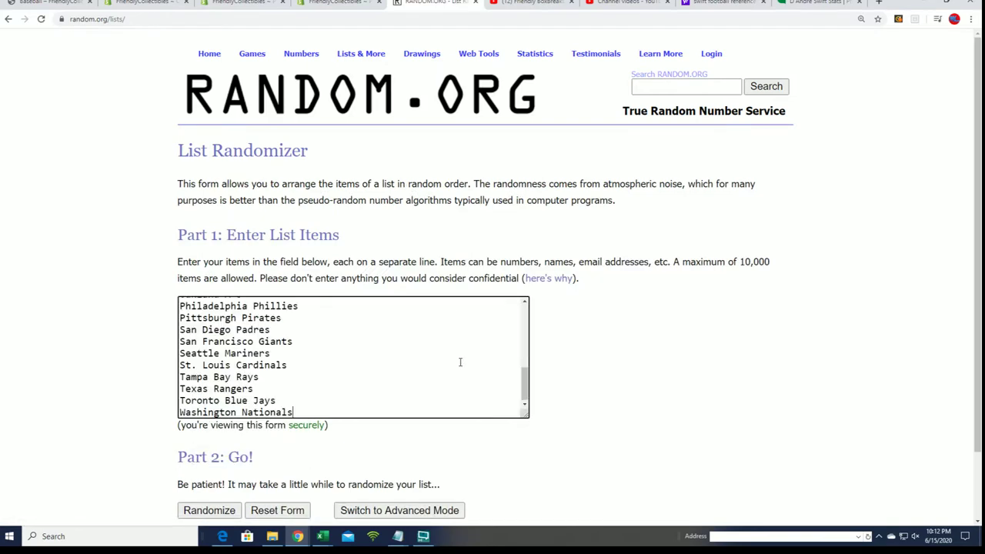
Randomize the 30 teams and reshuffle them repeatedly.
{"action": "scroll", "coordinate": [590, 358], "scroll_direction": "down", "scroll_amount": 1}
{"action": "left_click", "coordinate": [206, 433]}
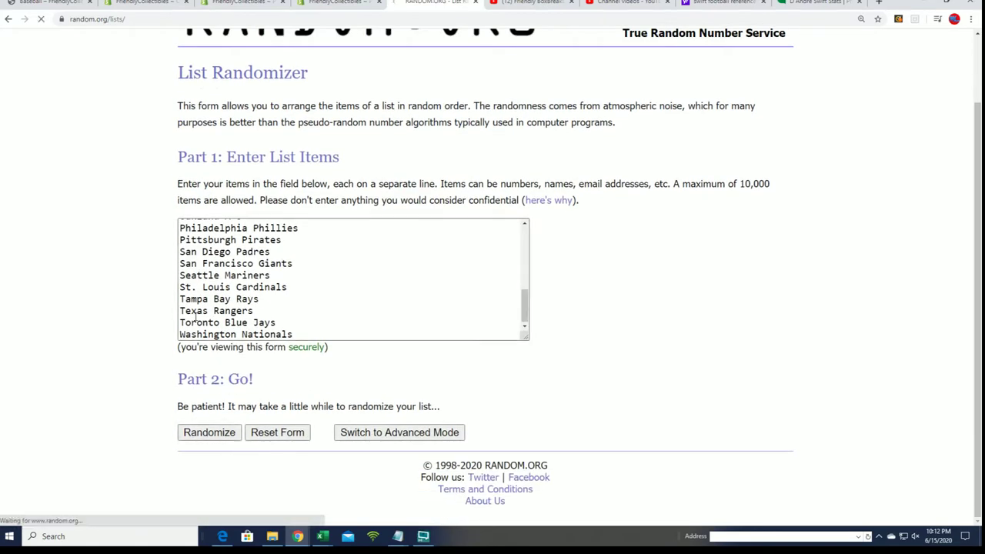
{"action": "scroll", "coordinate": [231, 281], "scroll_direction": "down", "scroll_amount": 3}
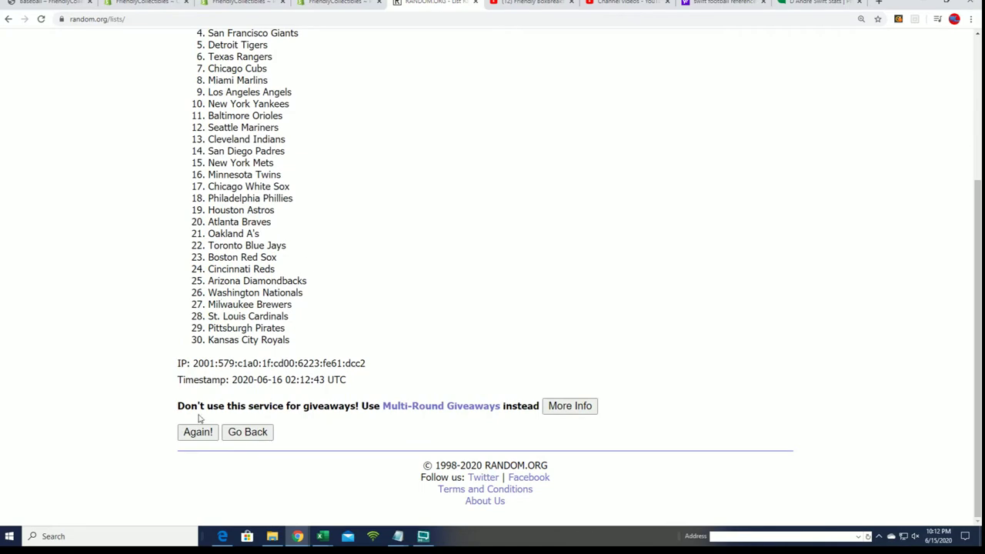
{"action": "left_click", "coordinate": [204, 431]}
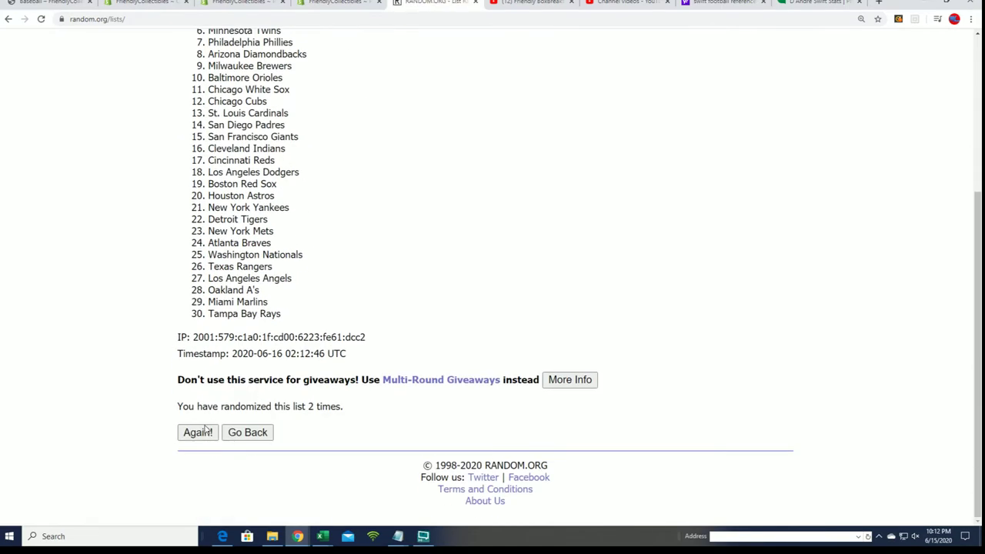
{"action": "scroll", "coordinate": [343, 334], "scroll_direction": "down", "scroll_amount": 5}
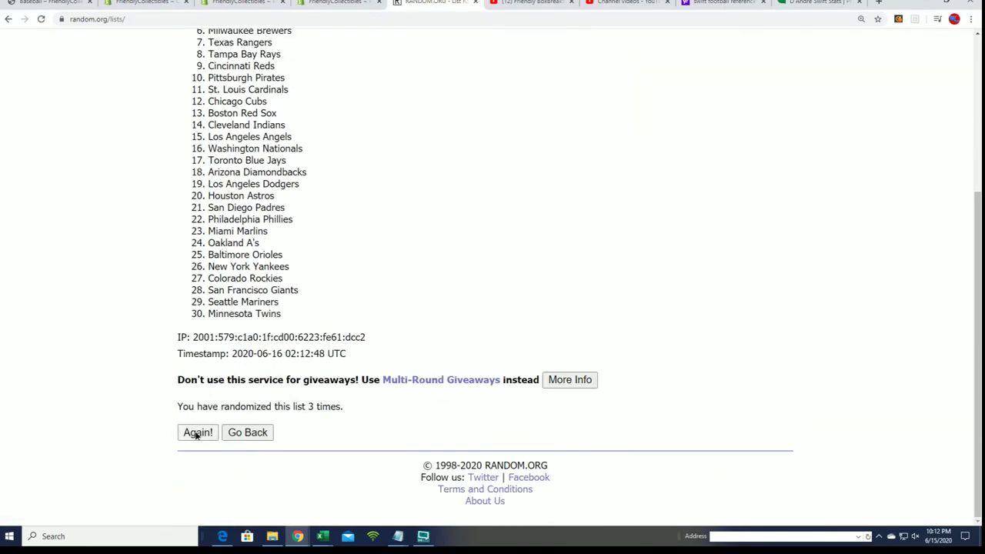
{"action": "left_click", "coordinate": [193, 433]}
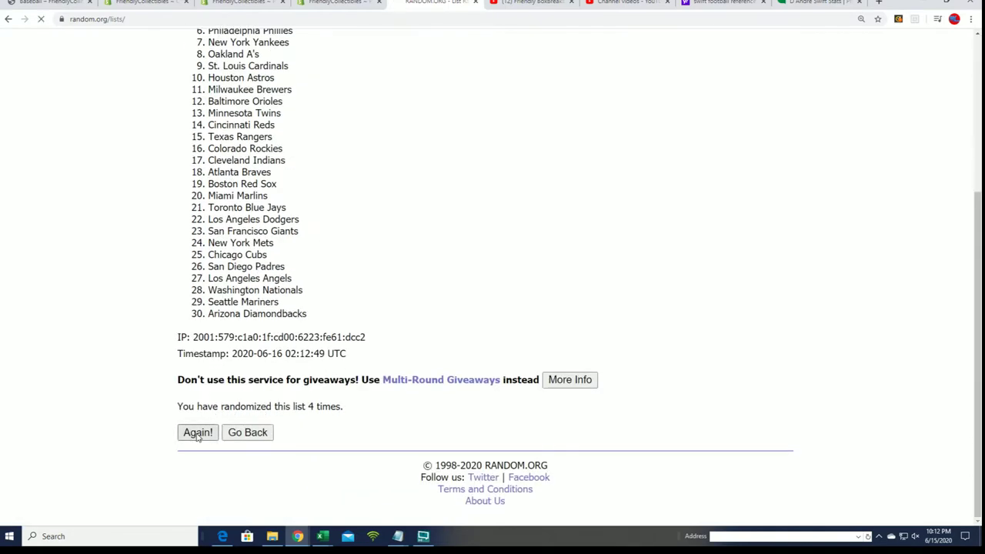
{"action": "left_click", "coordinate": [197, 435]}
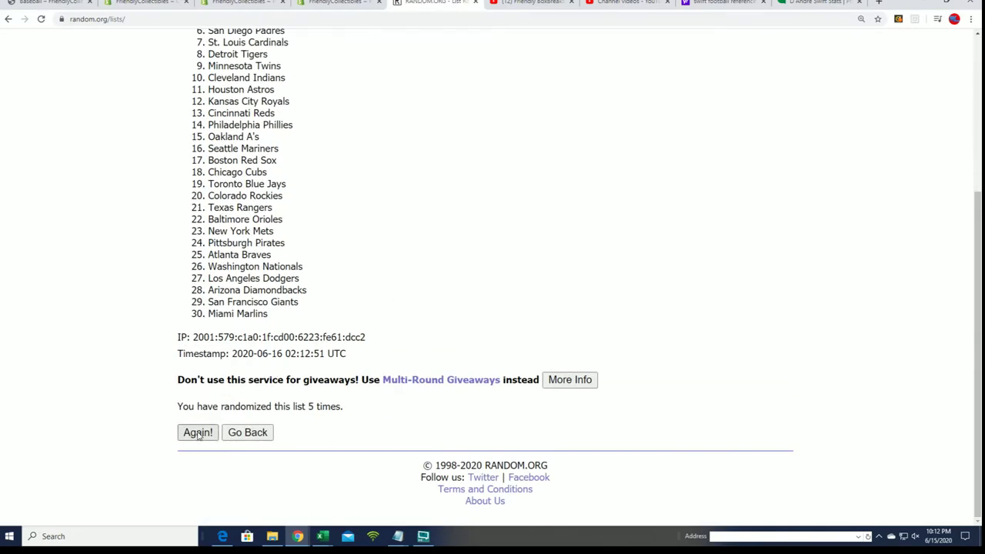
{"action": "left_click", "coordinate": [198, 435]}
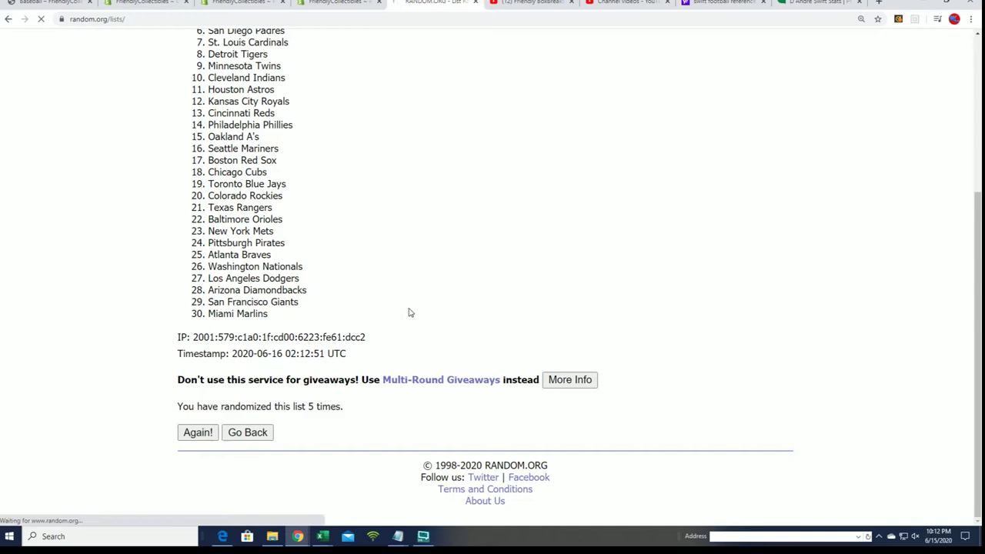
{"action": "scroll", "coordinate": [398, 314], "scroll_direction": "down", "scroll_amount": 5}
{"action": "scroll", "coordinate": [369, 387], "scroll_direction": "down", "scroll_amount": 1}
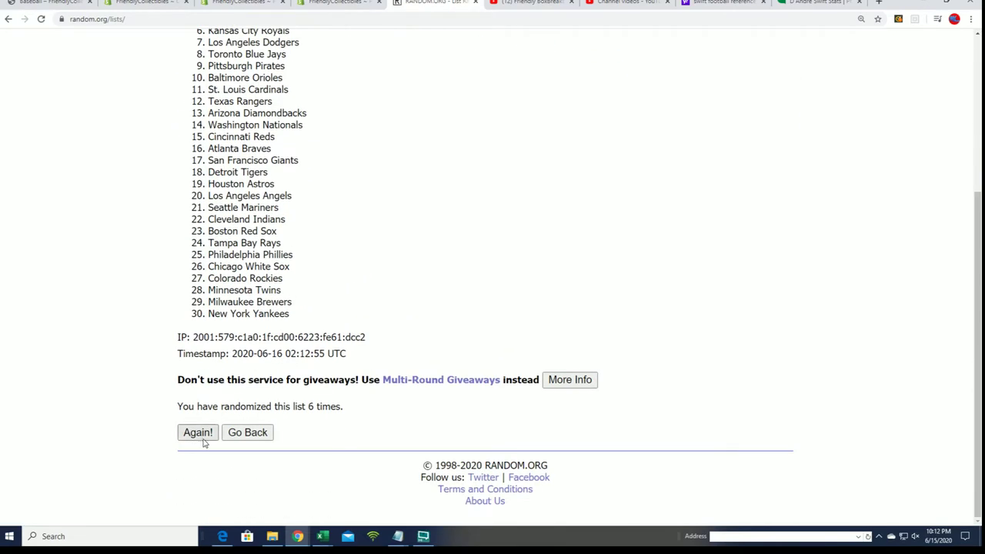
{"action": "scroll", "coordinate": [378, 282], "scroll_direction": "down", "scroll_amount": 3}
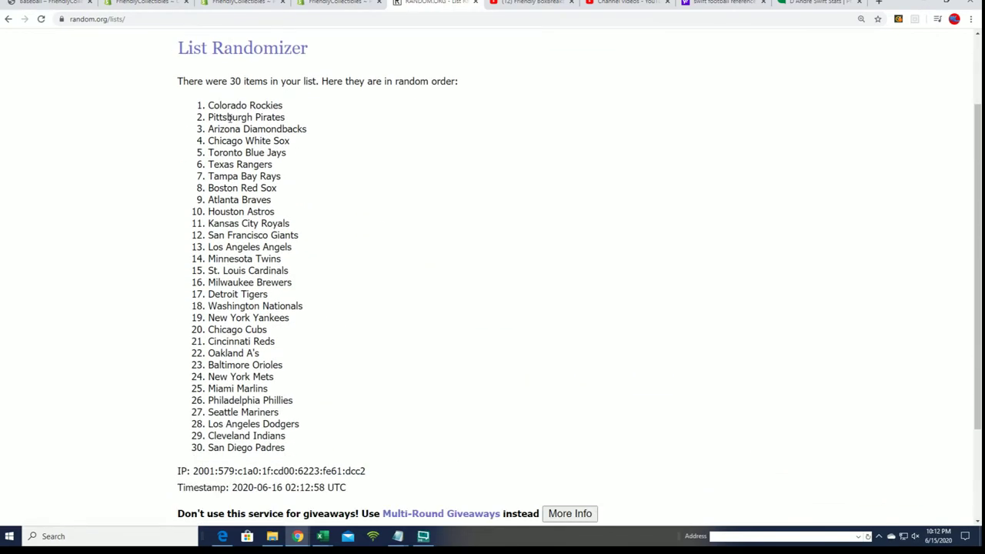
Copy the shuffled teams from Colorado Rockies to San Diego Padres and return to Excel.
{"action": "left_click_drag", "start_coordinate": [206, 94], "coordinate": [310, 460]}
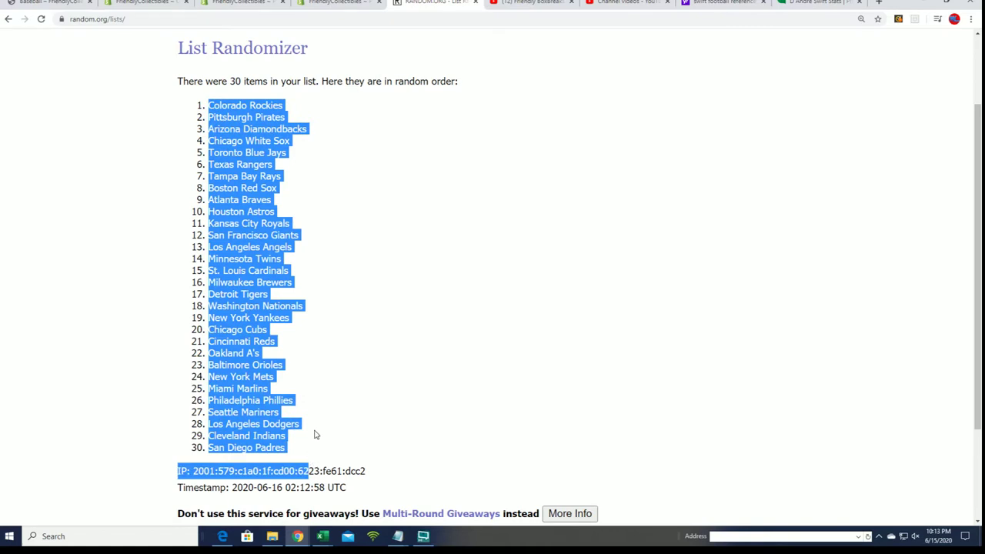
{"action": "left_click", "coordinate": [169, 218]}
{"action": "mouse_move", "coordinate": [206, 101]}
{"action": "left_mouse_down"}
{"action": "mouse_move", "coordinate": [271, 388]}
{"action": "mouse_move", "coordinate": [297, 445]}
{"action": "left_mouse_up"}
{"action": "right_click", "coordinate": [259, 157]}
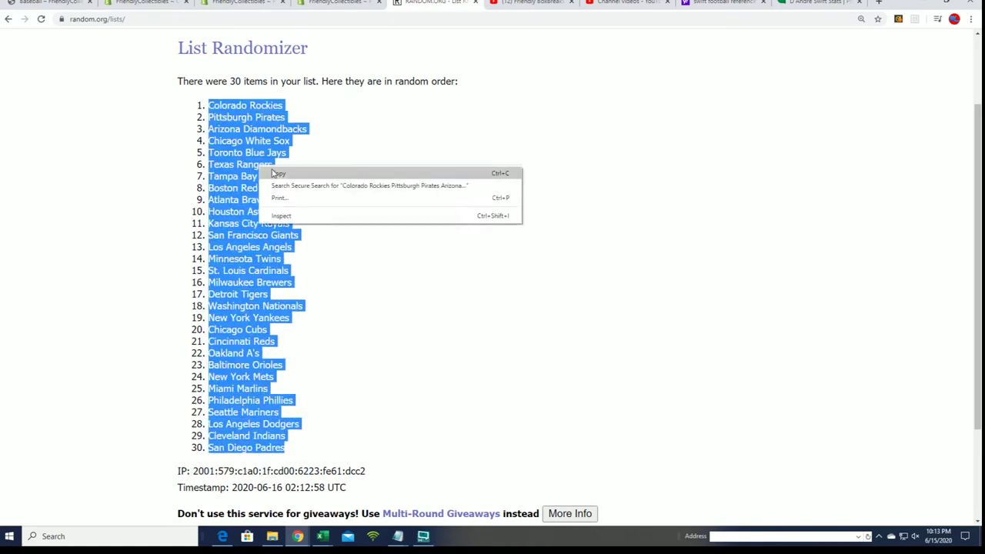
{"action": "left_click", "coordinate": [274, 170]}
{"action": "key", "text": "alt+Tab"}
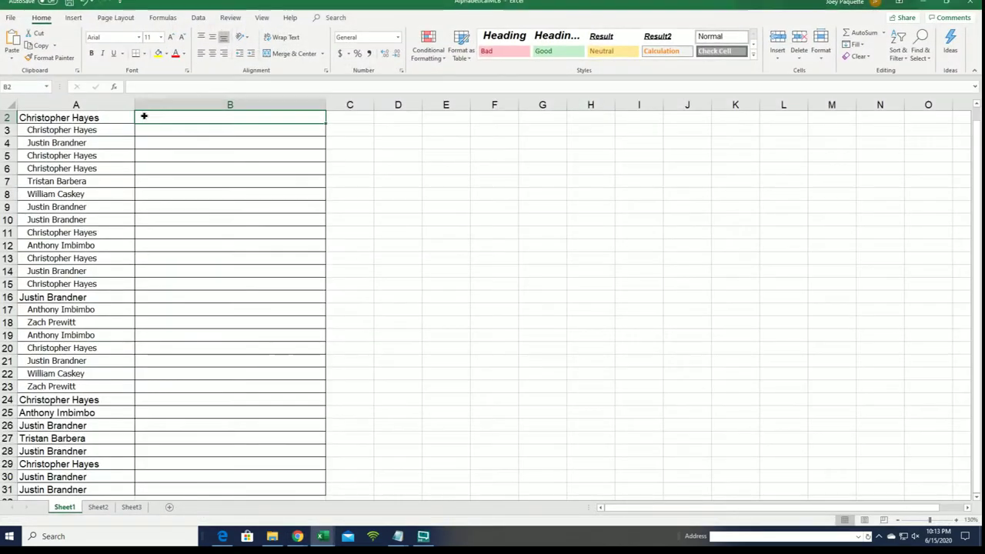
Paste the shuffled teams into B2 as plain text.
{"action": "right_click", "coordinate": [144, 116]}
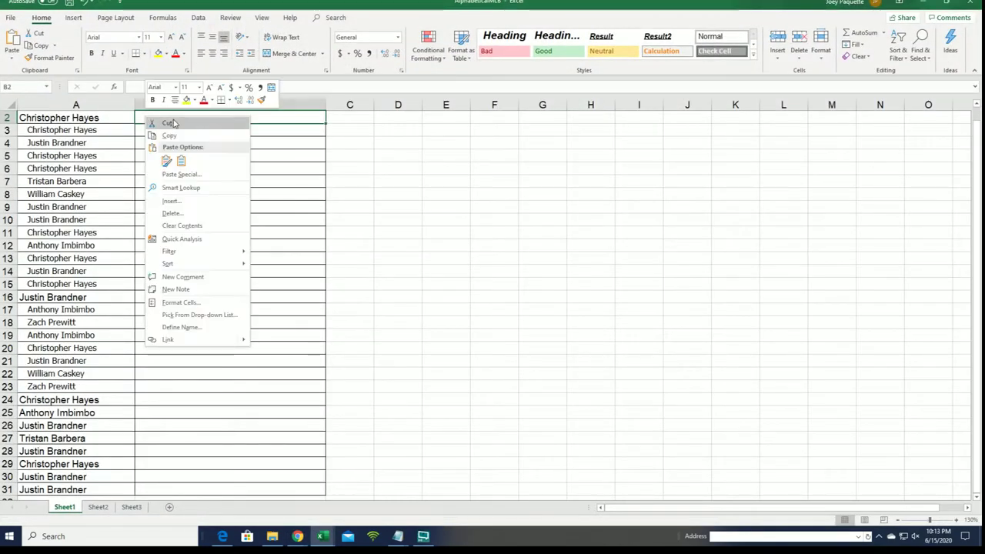
{"action": "left_click", "coordinate": [170, 173]}
{"action": "left_click", "coordinate": [84, 119]}
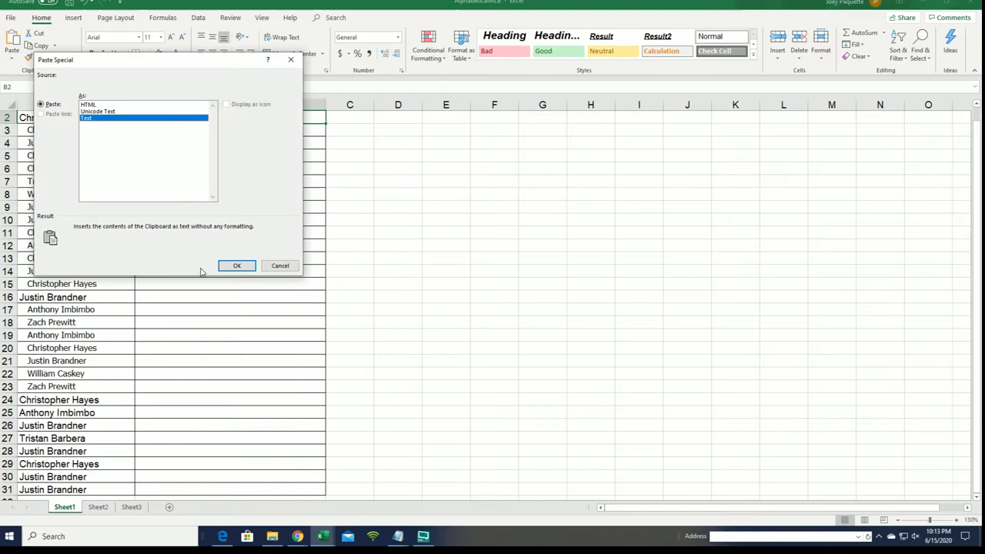
{"action": "left_click", "coordinate": [235, 266]}
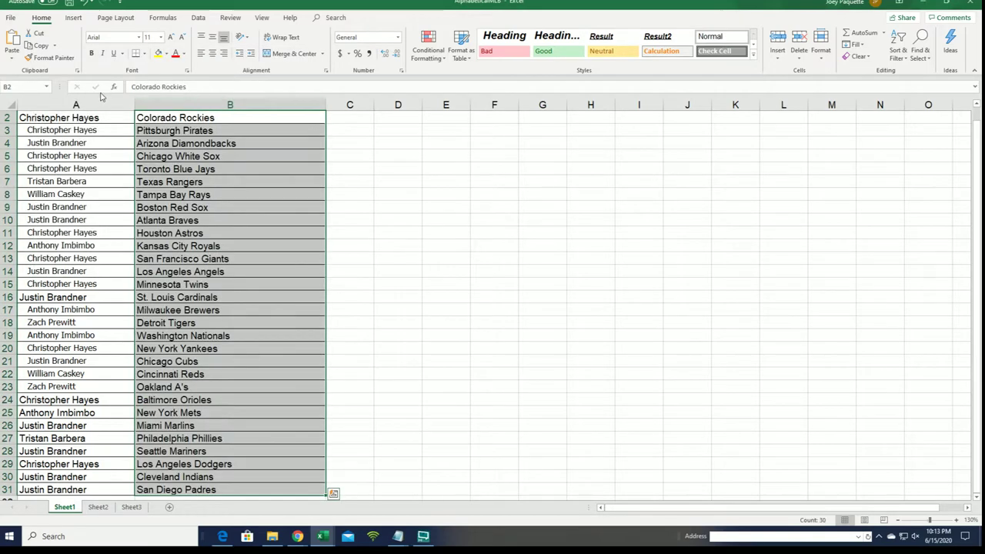
Narrow column A to a width of 17.50.
{"action": "left_click", "coordinate": [100, 104]}
{"action": "left_click_drag", "start_coordinate": [134, 105], "coordinate": [108, 108]}
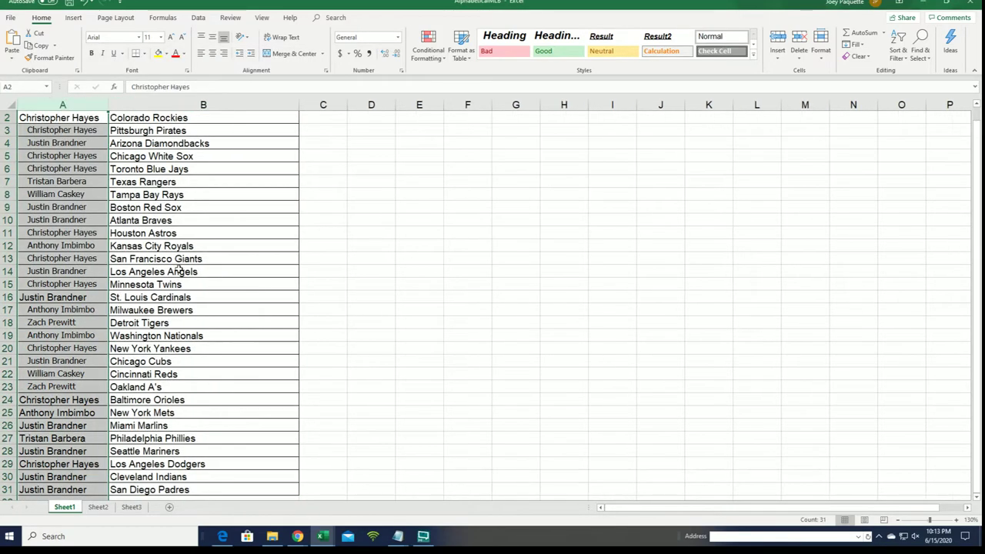
{"action": "left_click", "coordinate": [141, 210]}
Sort B2:B31 A to Z, expanding the selection so owners stay paired.
{"action": "left_click_drag", "start_coordinate": [142, 116], "coordinate": [161, 486]}
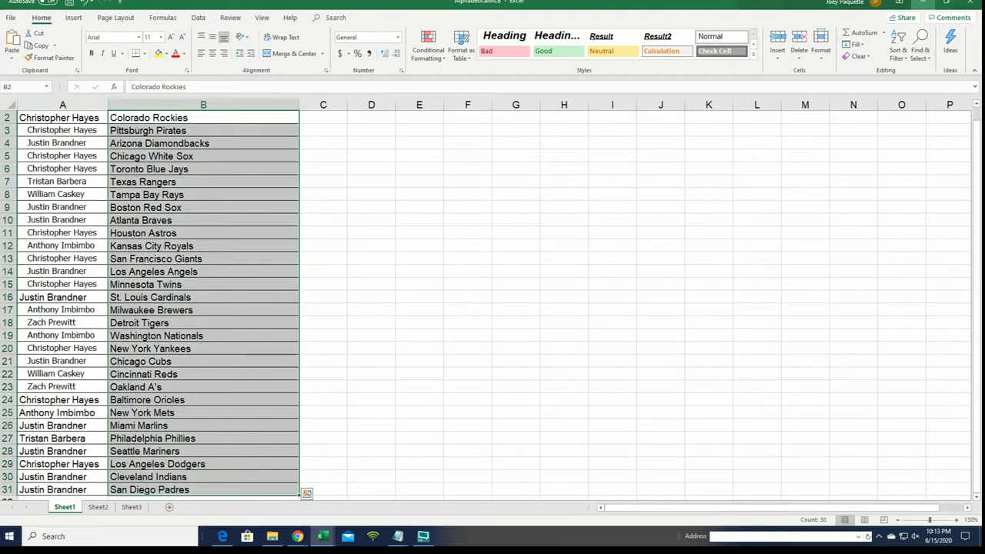
{"action": "left_click", "coordinate": [897, 52]}
{"action": "left_click", "coordinate": [905, 75]}
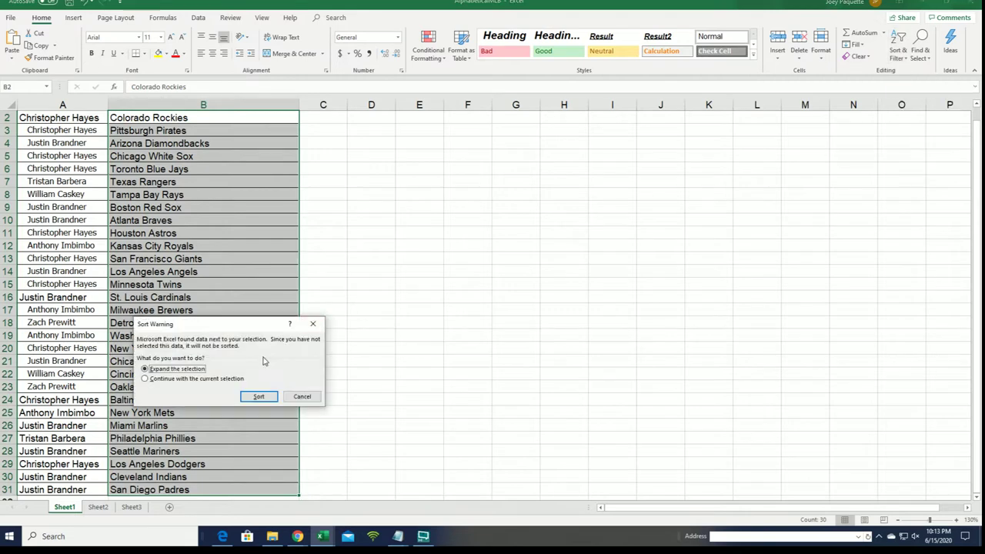
{"action": "left_click", "coordinate": [255, 396]}
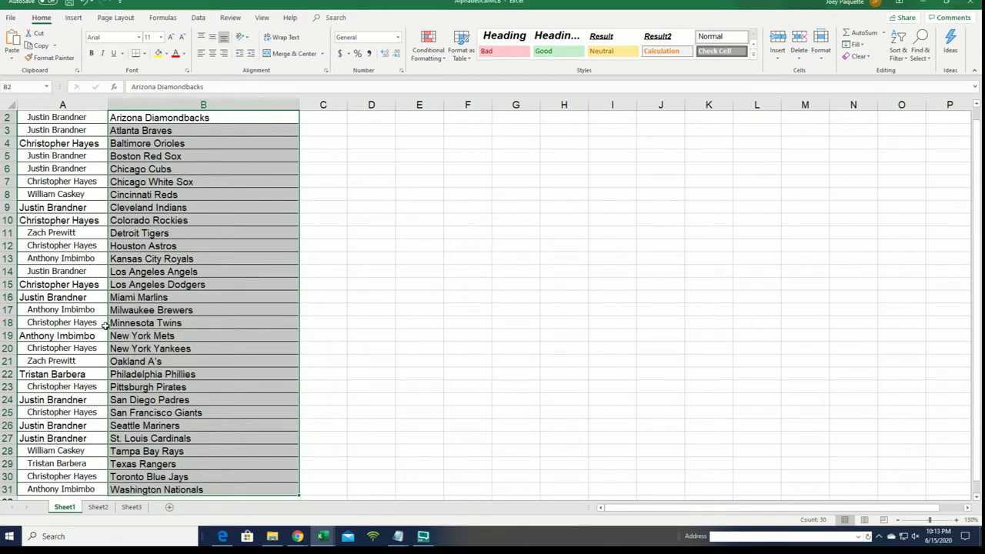